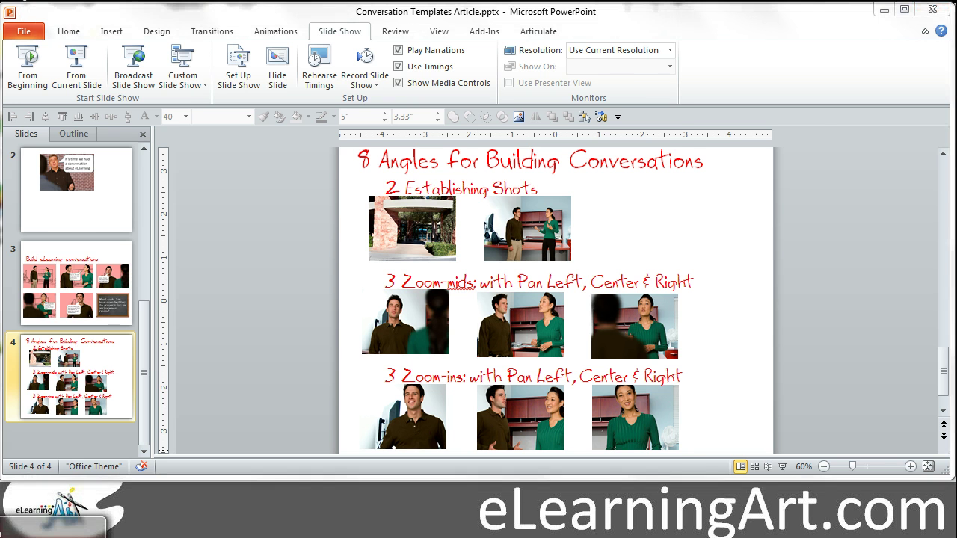
In the office backgrounds folder, check the dimensions of the 12_full_op, 12_midzoom and 12_zoom images
key(alt+Tab)
click(564, 215)
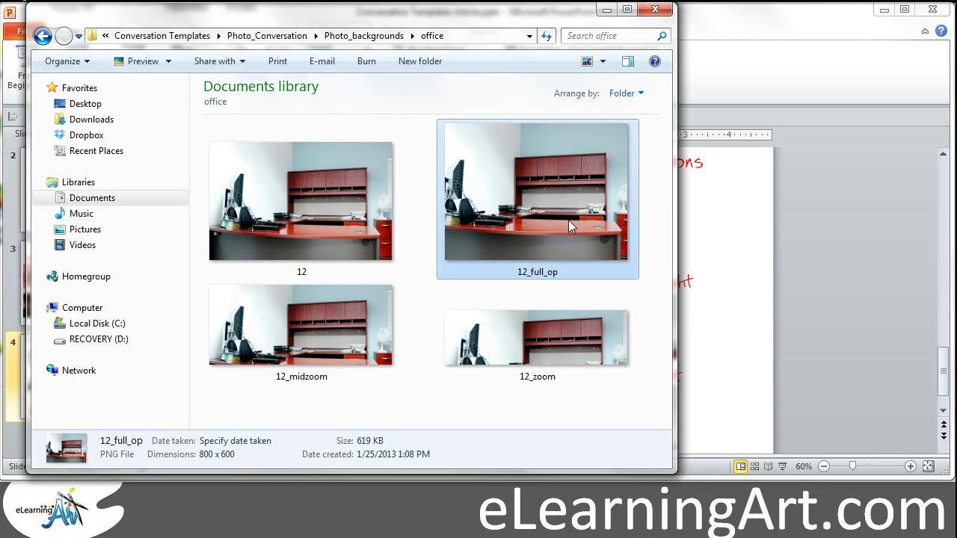
click(252, 333)
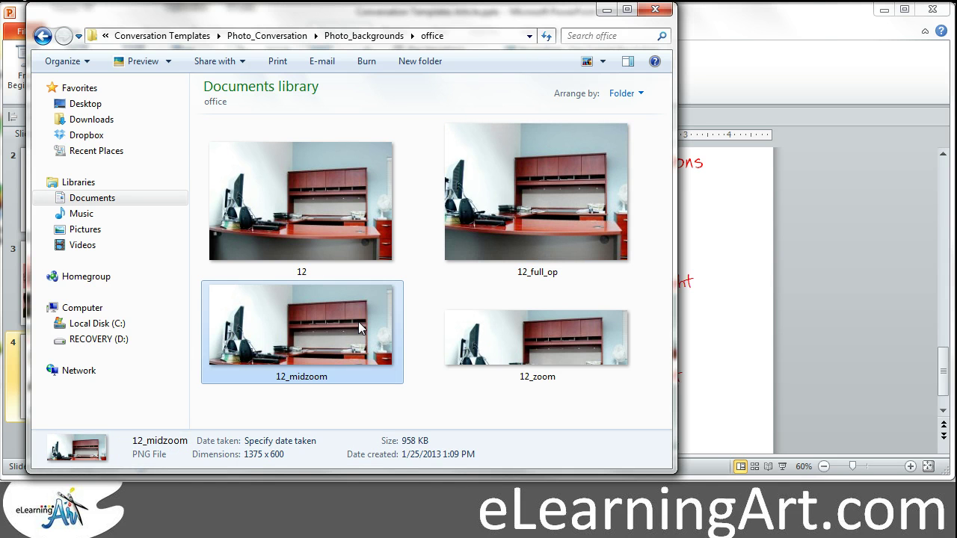
drag(252, 330, 554, 348)
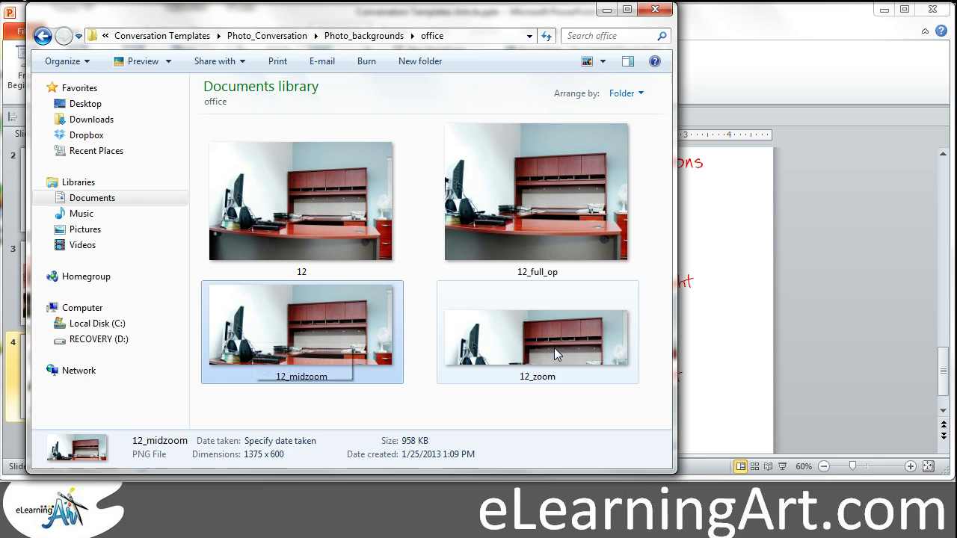
click(554, 347)
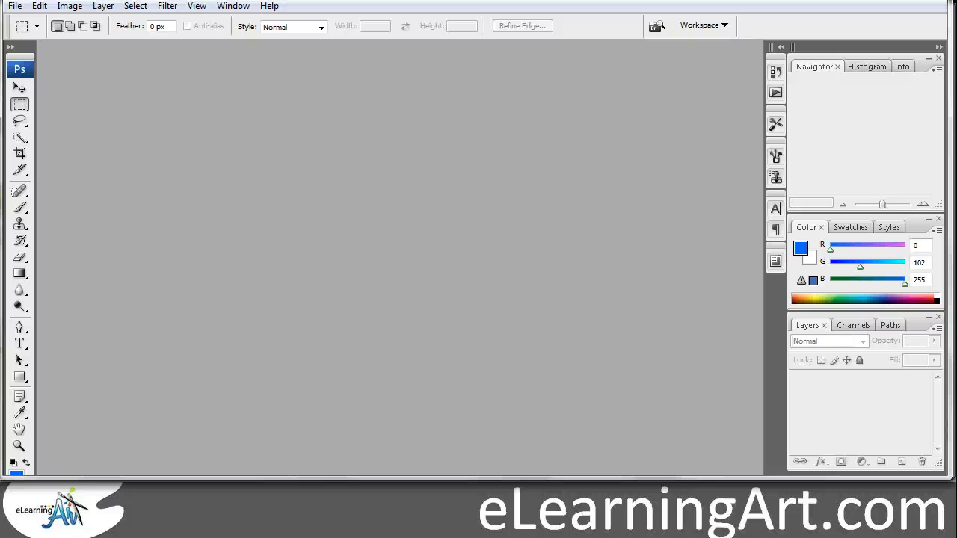
Open the 5b photo from the reception folder in Photoshop
click(15, 6)
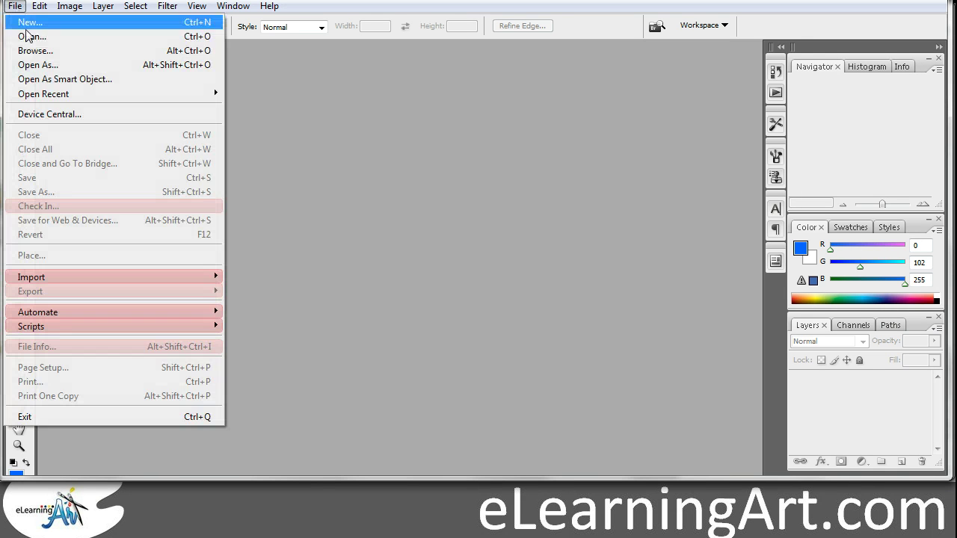
click(28, 37)
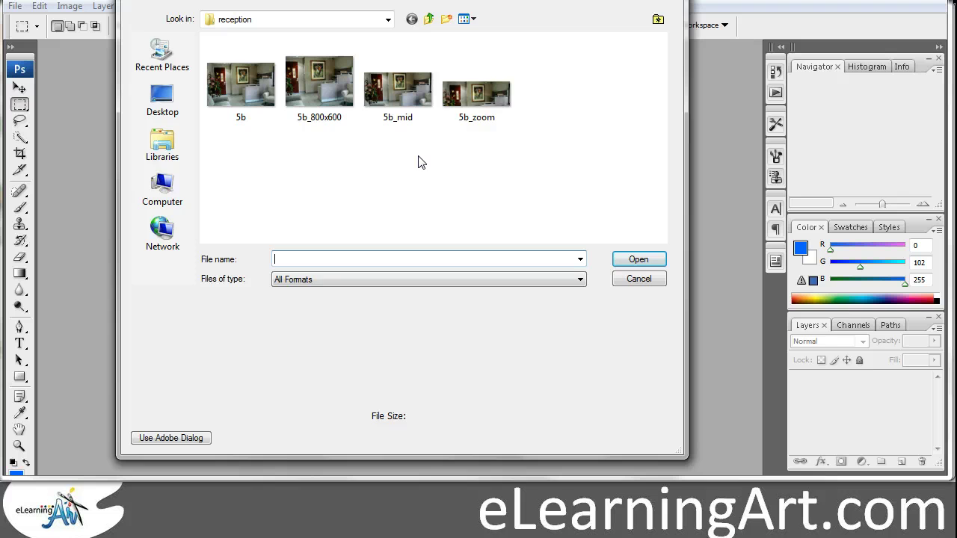
double_click(234, 84)
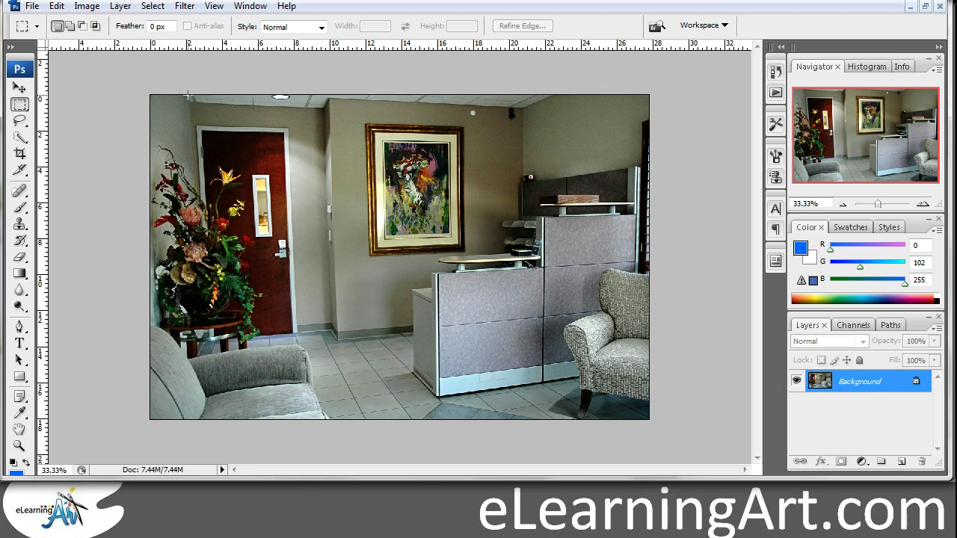
Draw a Fixed Ratio 4:3 marquee over the photo's full height and nudge it into place
click(319, 28)
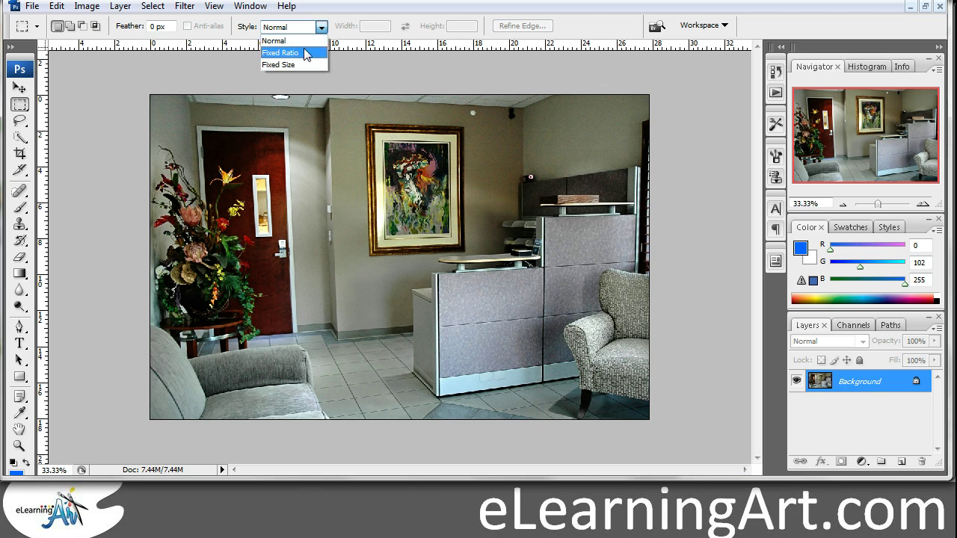
click(307, 52)
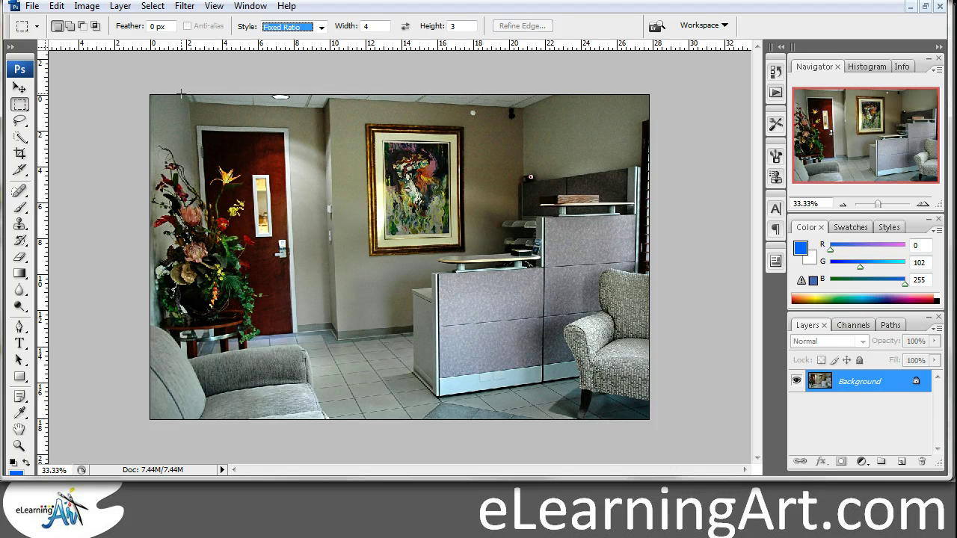
drag(181, 92, 651, 448)
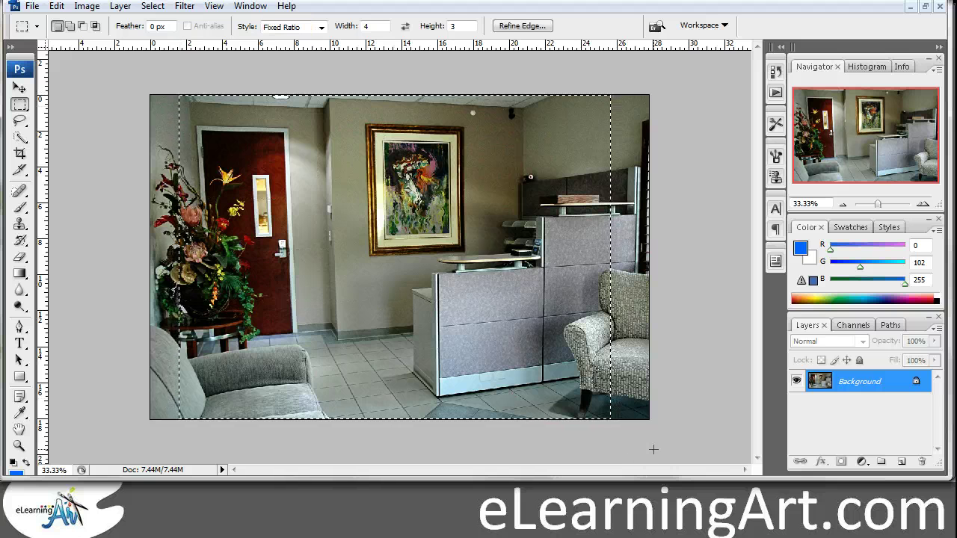
key(shift+Left)
key(shift+Left)
key(shift+Left)
key(shift+Left)
key(shift+Left)
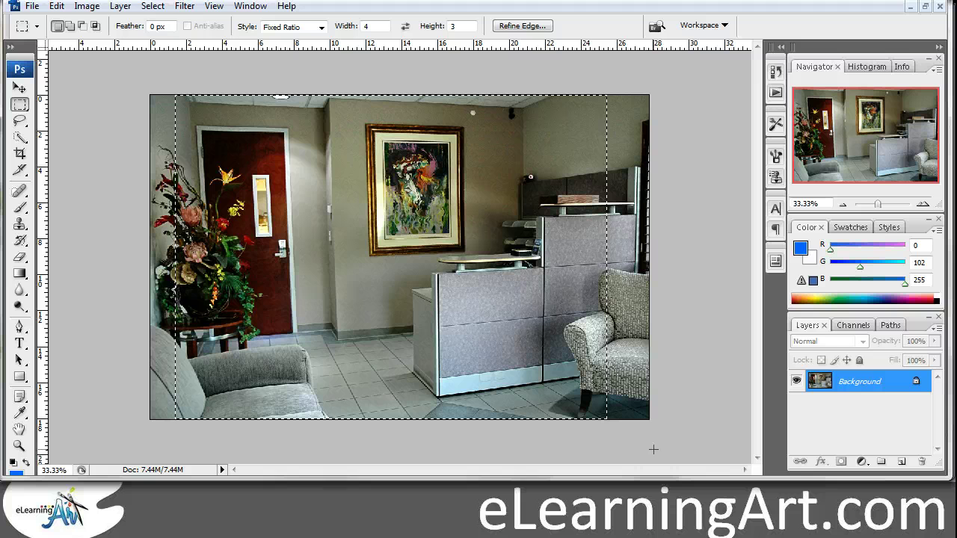
key(shift+Right)
key(shift+Right)
key(shift+Right)
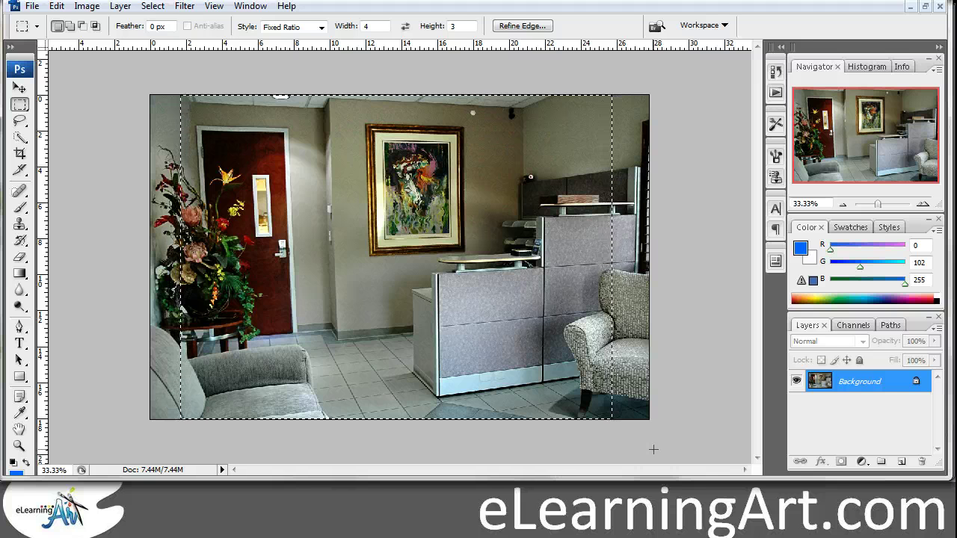
Crop to the 4:3 selection, then set the image height to 600 for 800×600 pixels
click(87, 6)
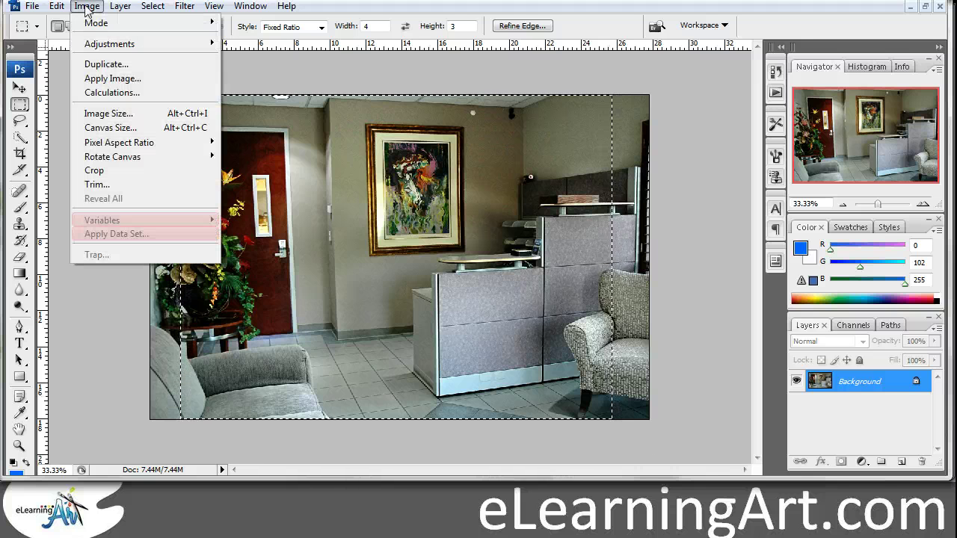
click(117, 179)
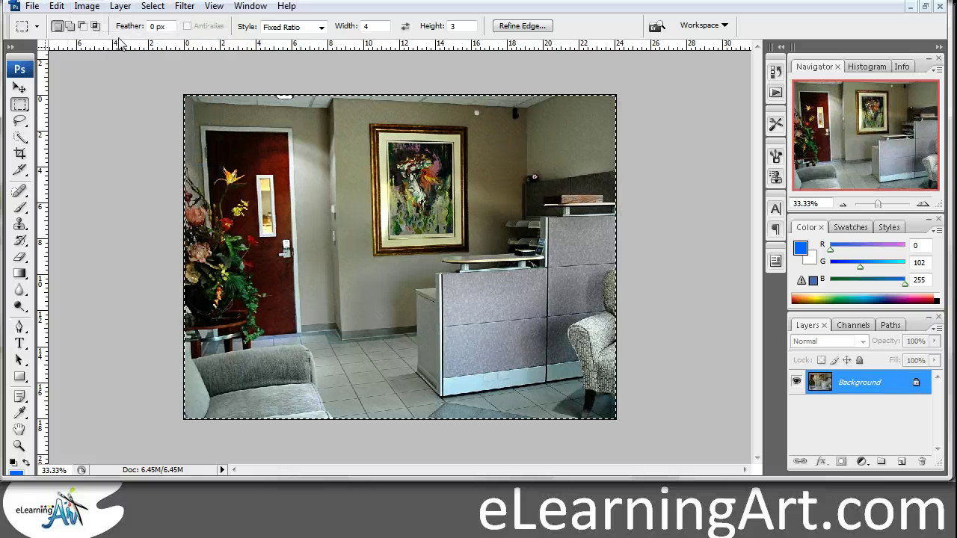
click(86, 6)
click(119, 114)
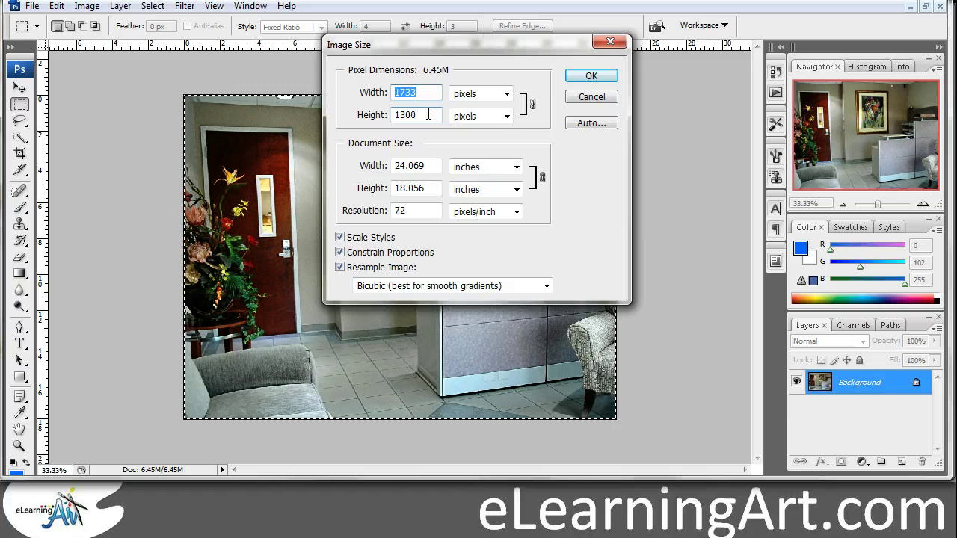
key(Tab)
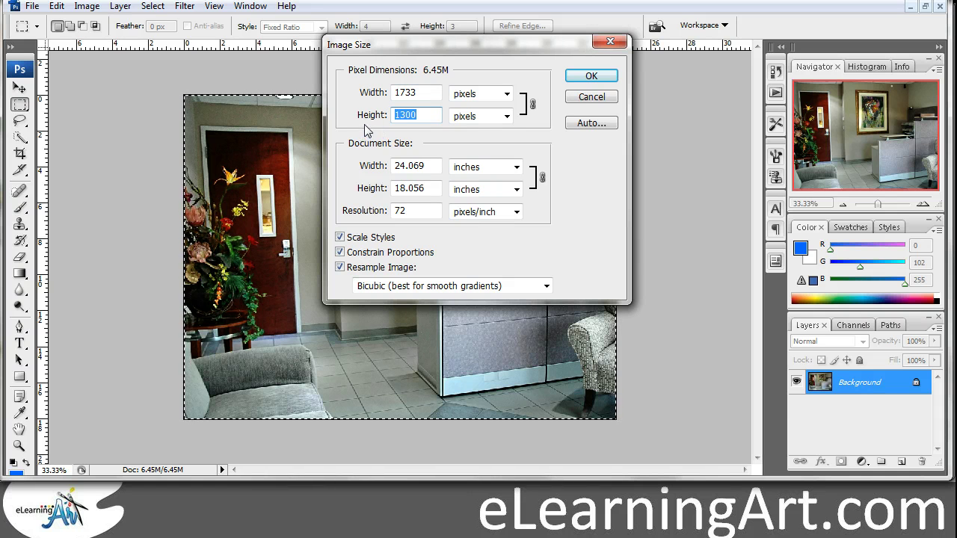
text(600)
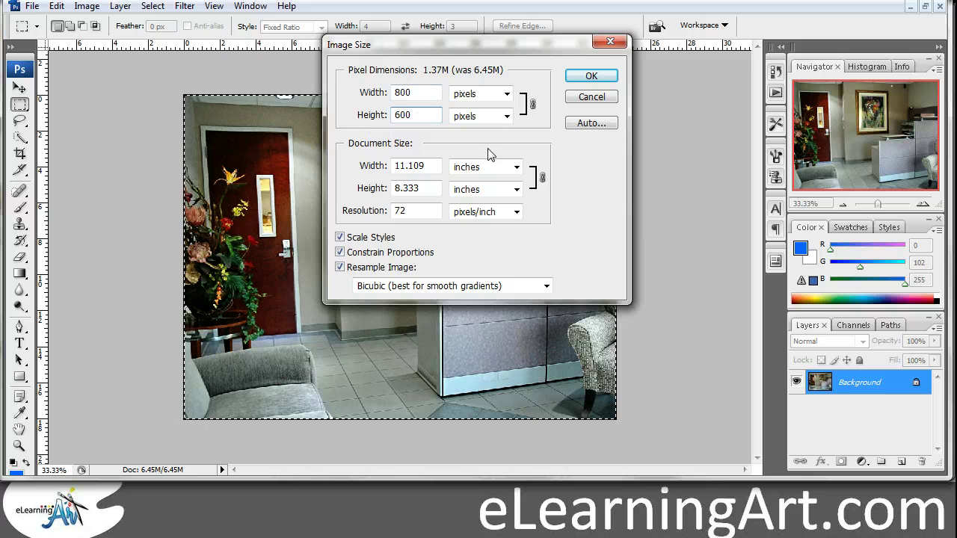
click(585, 79)
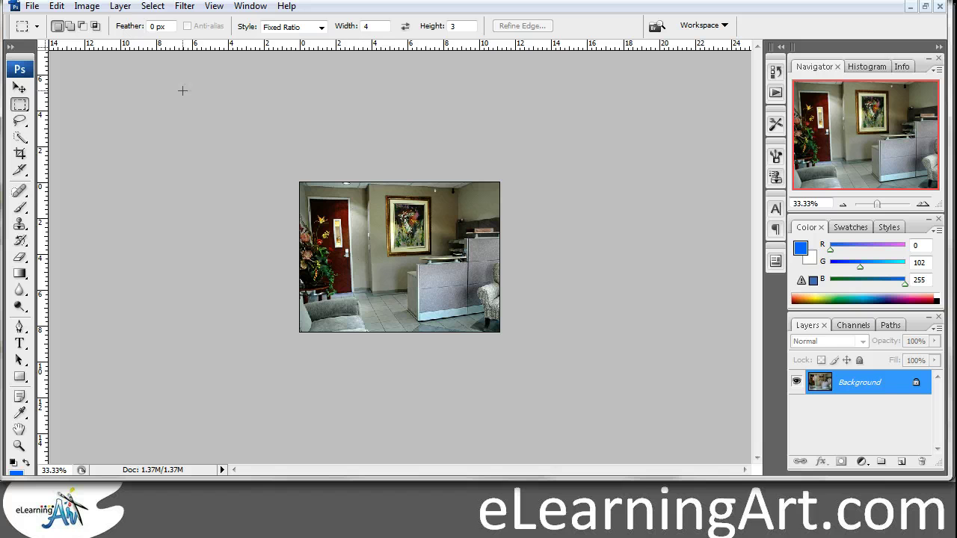
Step backward twice to undo the resize and the crop
click(87, 6)
mouse_move(57, 5)
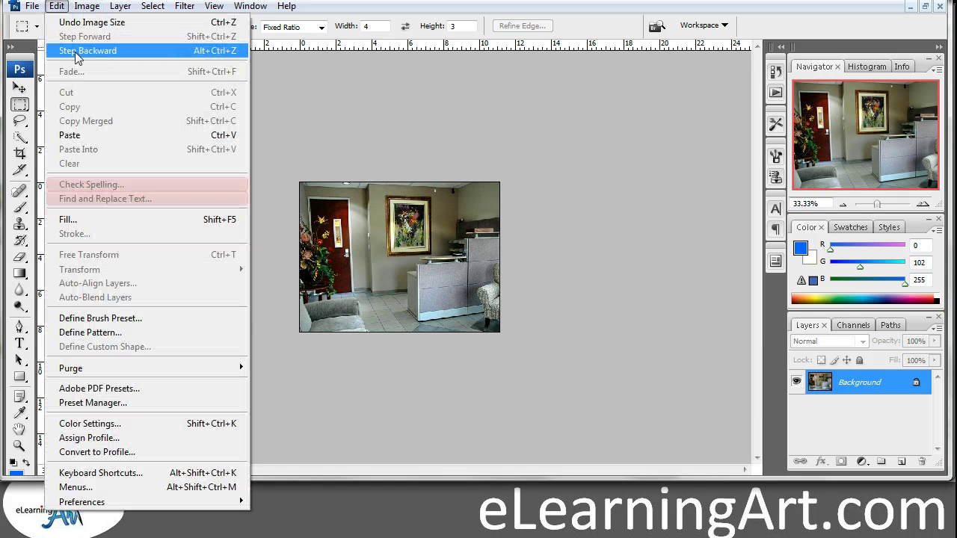
click(77, 51)
click(58, 6)
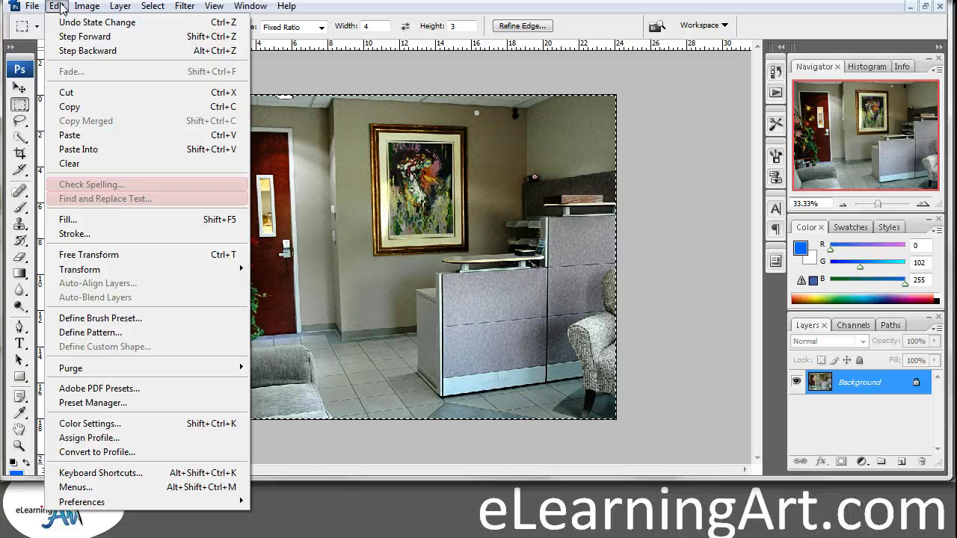
click(71, 50)
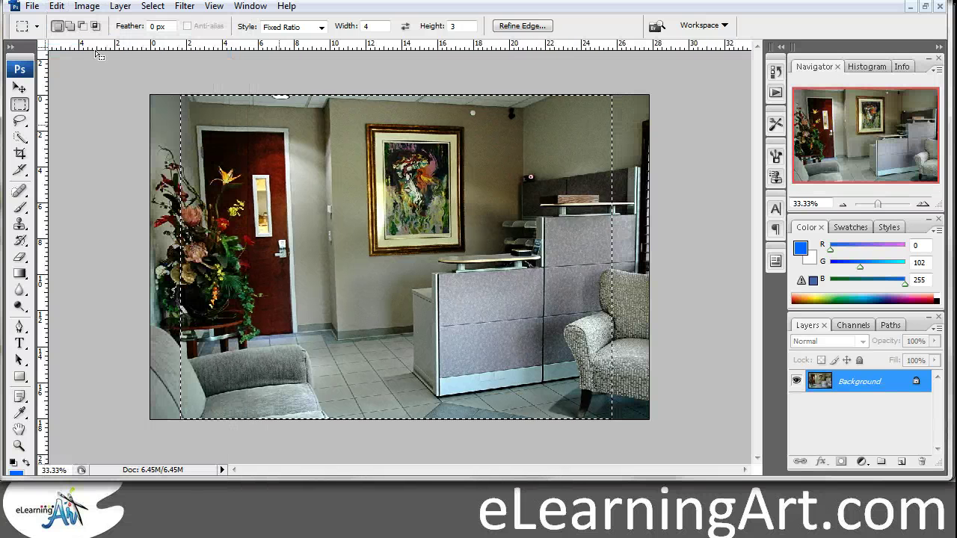
Reset the marquee Style to Normal and select a wide band across the photo's full width
click(678, 182)
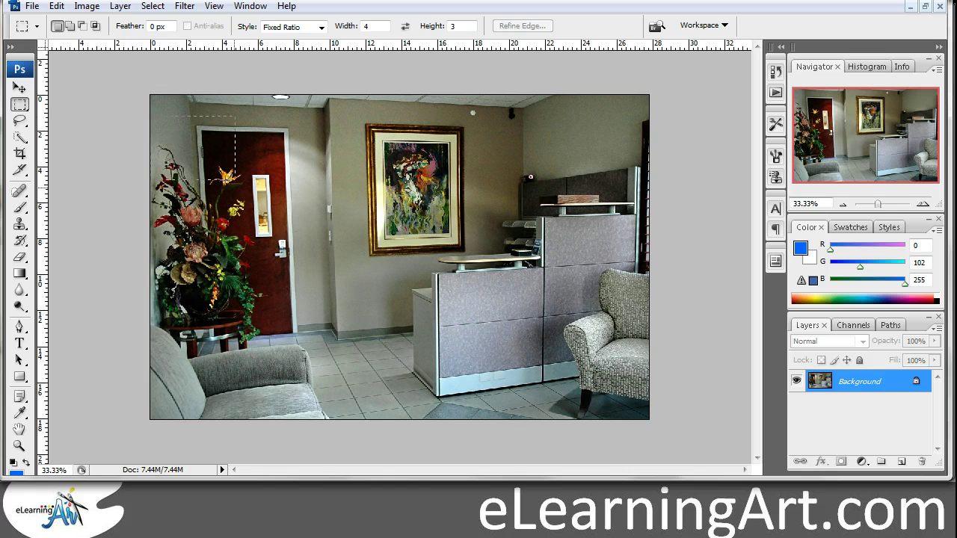
drag(236, 181, 661, 321)
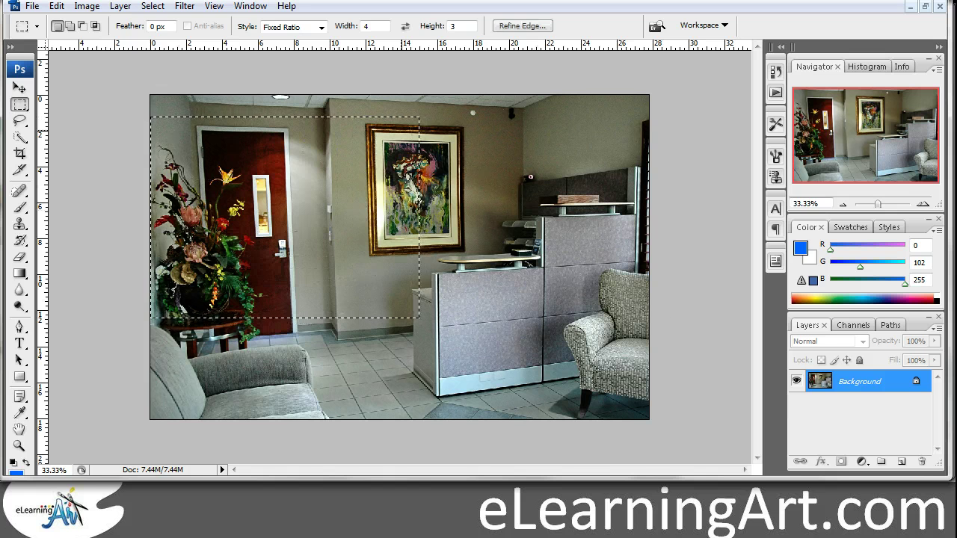
click(320, 30)
click(275, 38)
click(196, 172)
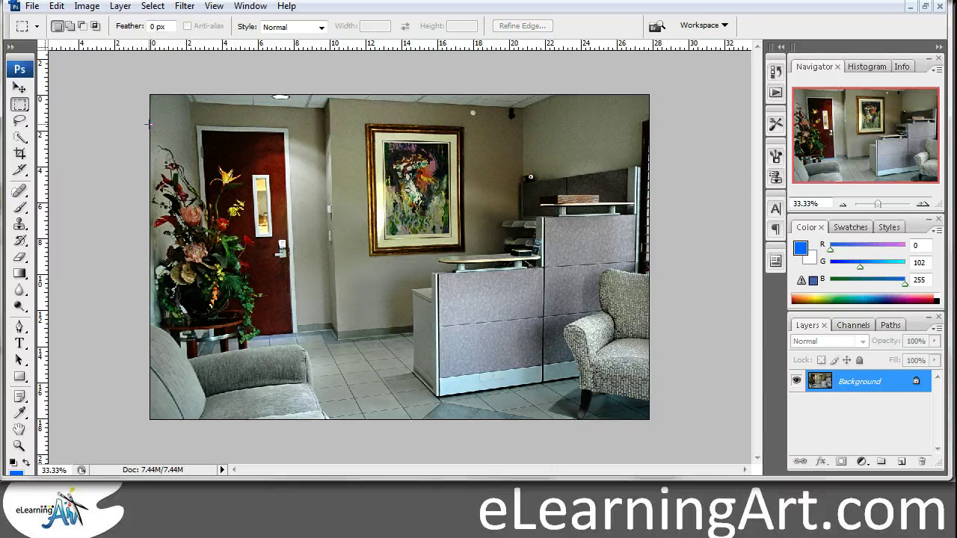
drag(598, 125, 704, 343)
Crop to the wide band and set the image height to 600, giving 1307×600 pixels
click(86, 6)
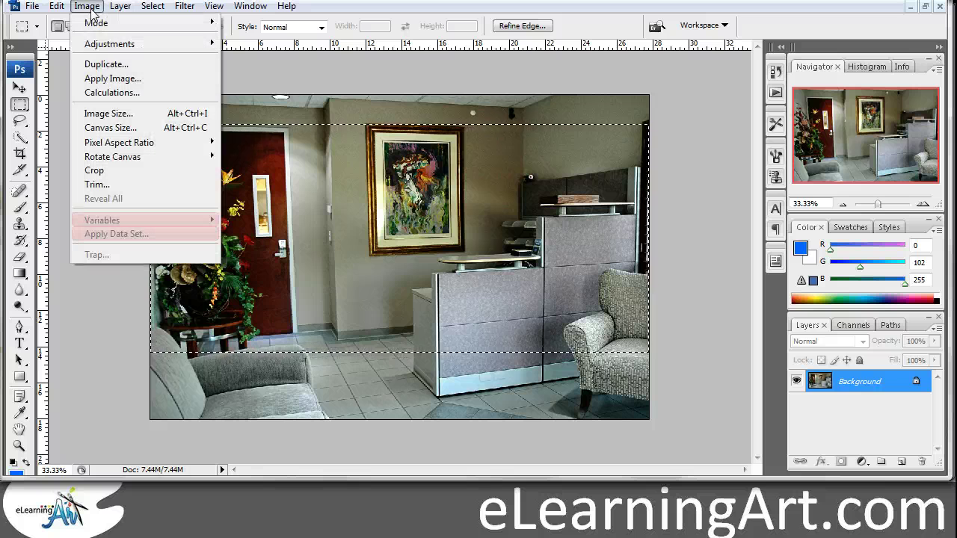
click(104, 171)
click(87, 6)
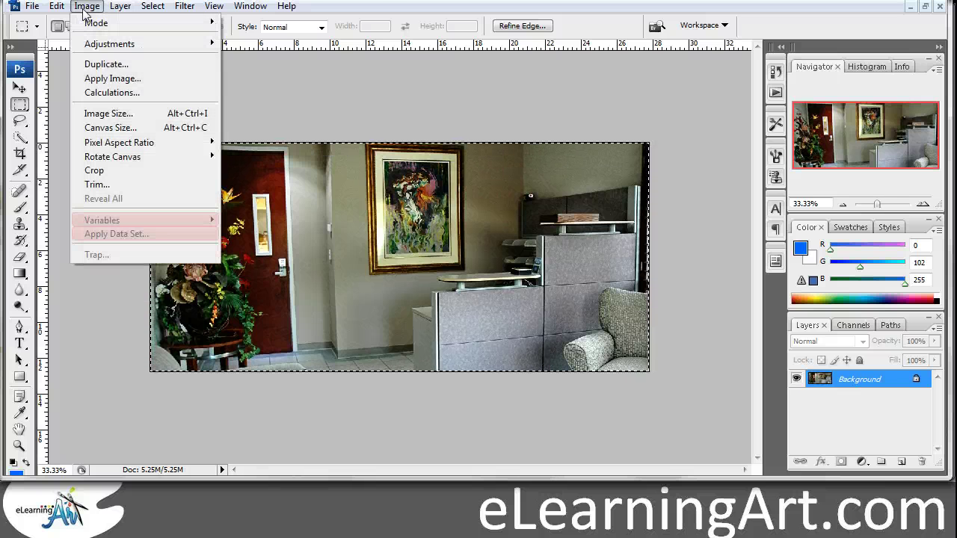
click(112, 113)
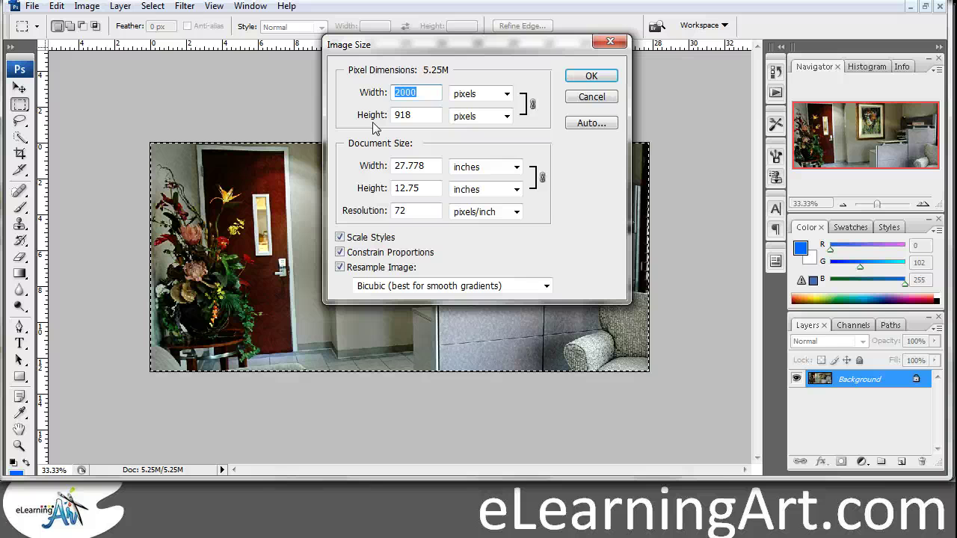
key(Tab)
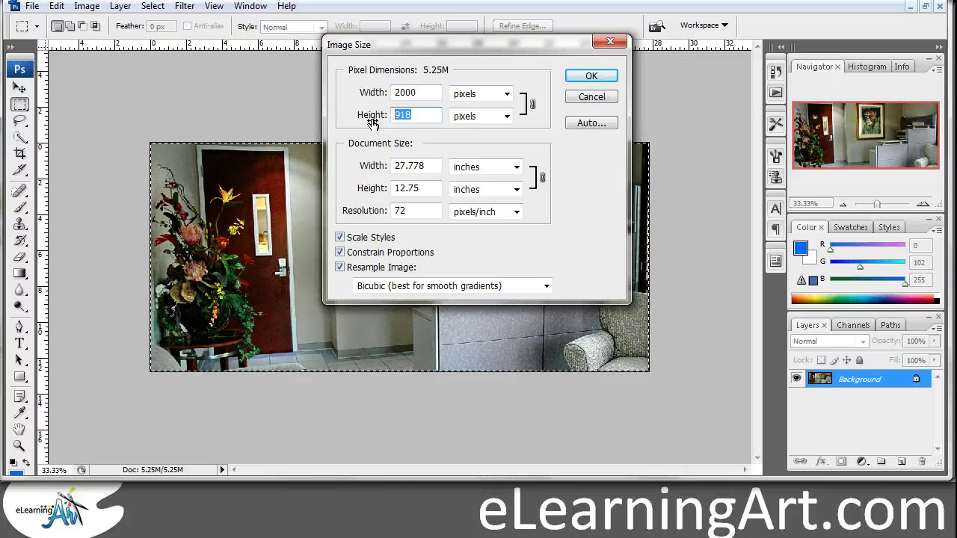
text(600)
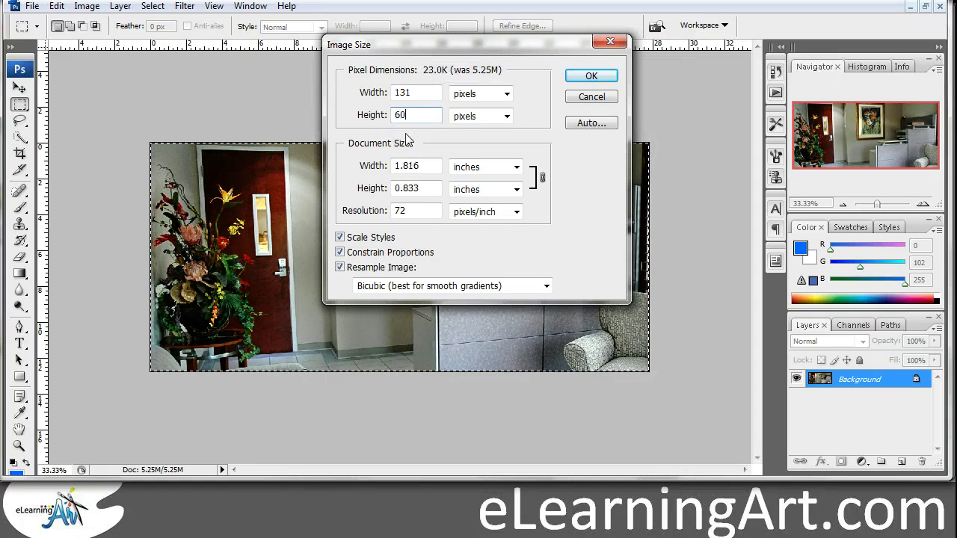
click(601, 75)
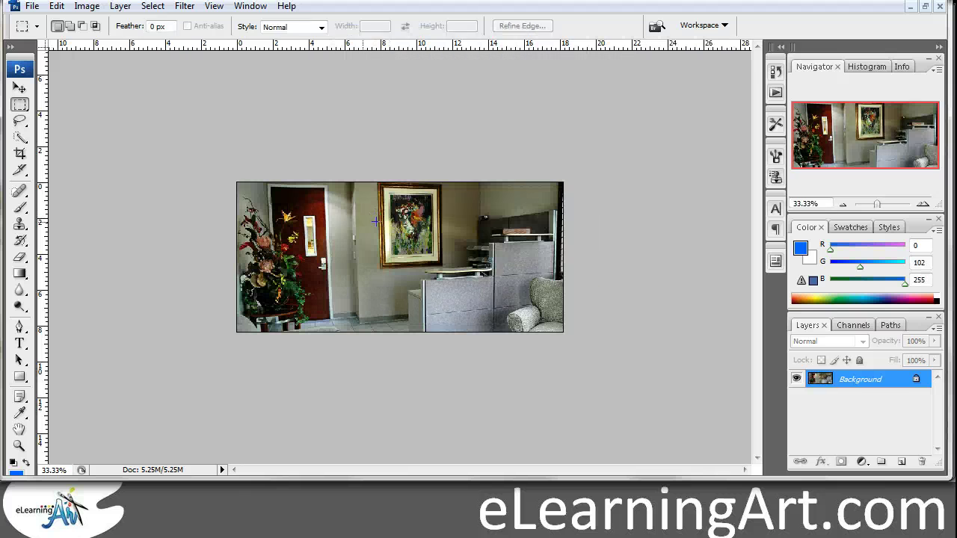
Step backward twice to restore the full-size, uncropped photo
click(57, 6)
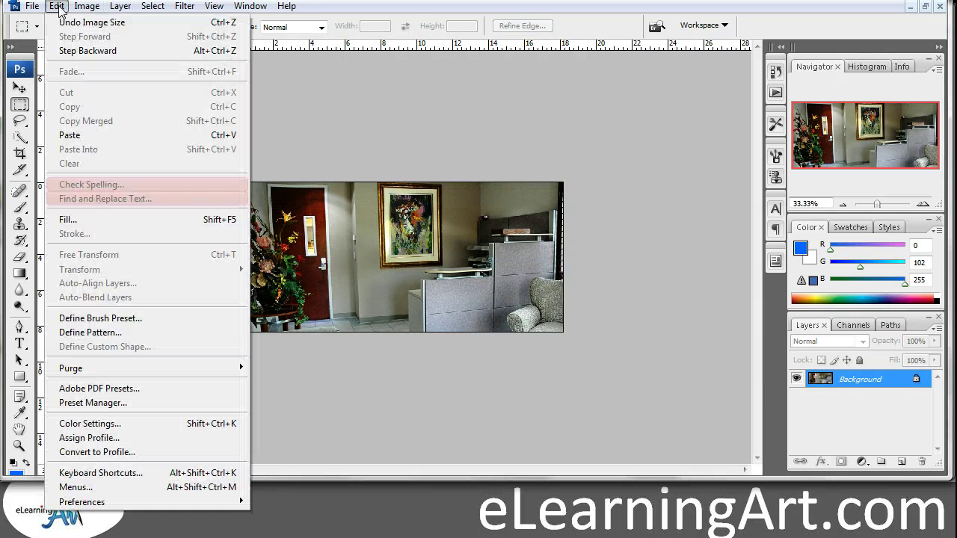
click(82, 50)
click(58, 6)
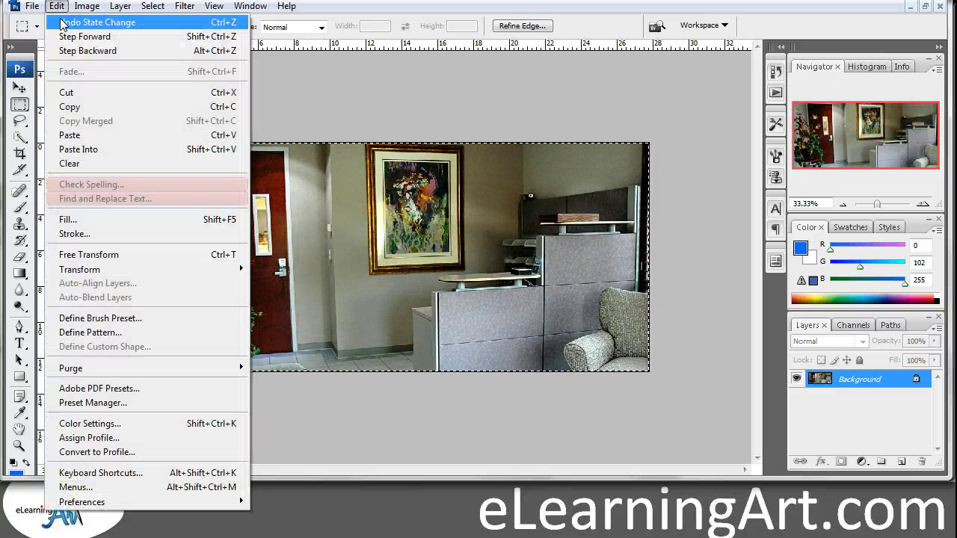
click(67, 53)
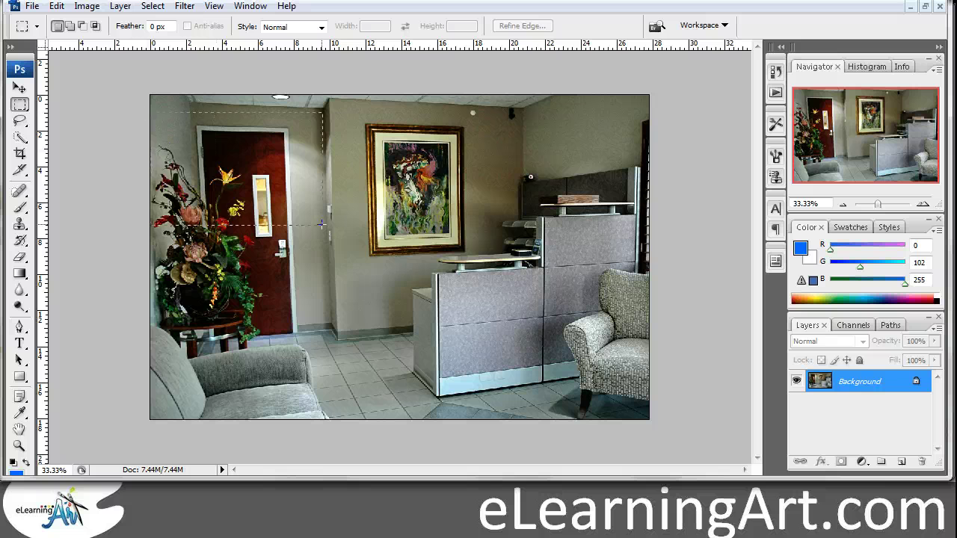
Select a wide band across the photo's upper-middle area and crop to it
drag(321, 225, 677, 286)
click(87, 6)
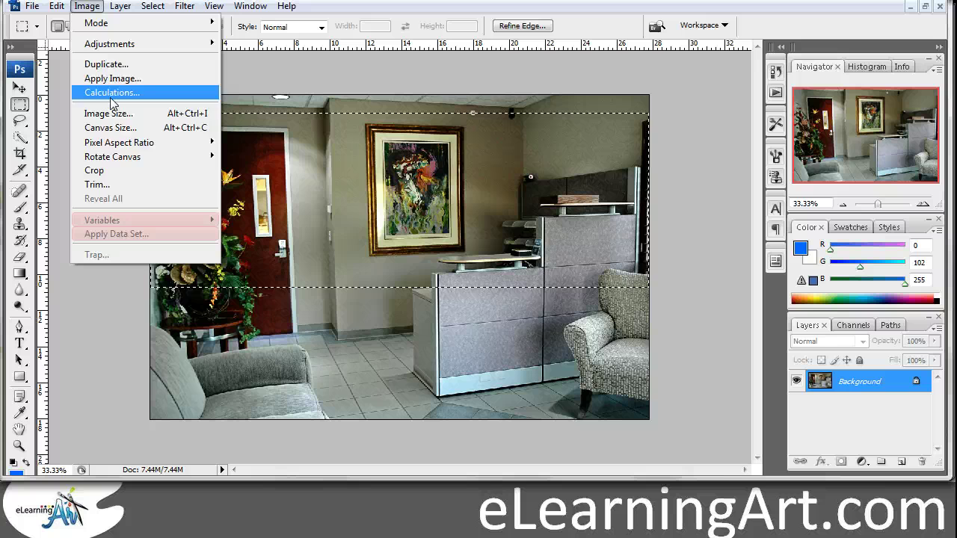
click(94, 171)
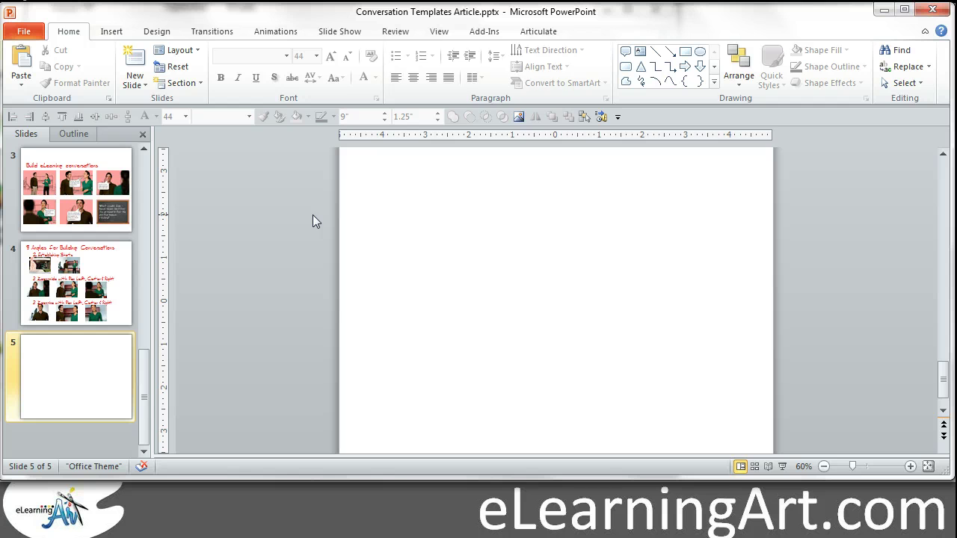
click(112, 32)
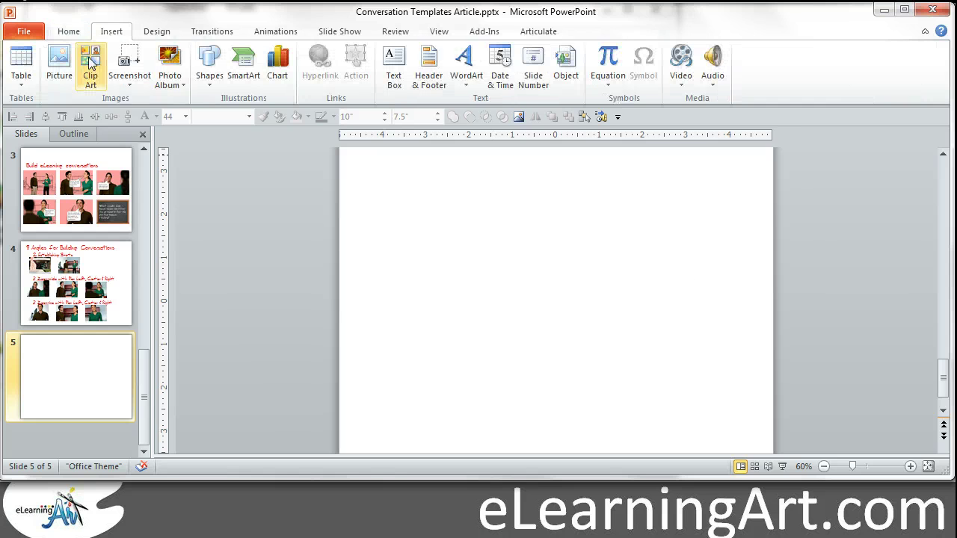
click(59, 66)
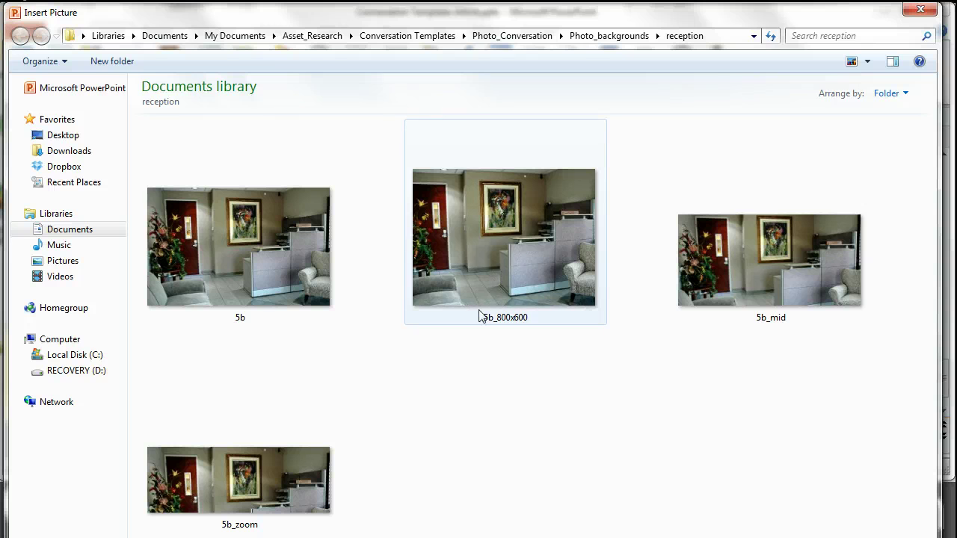
double_click(531, 216)
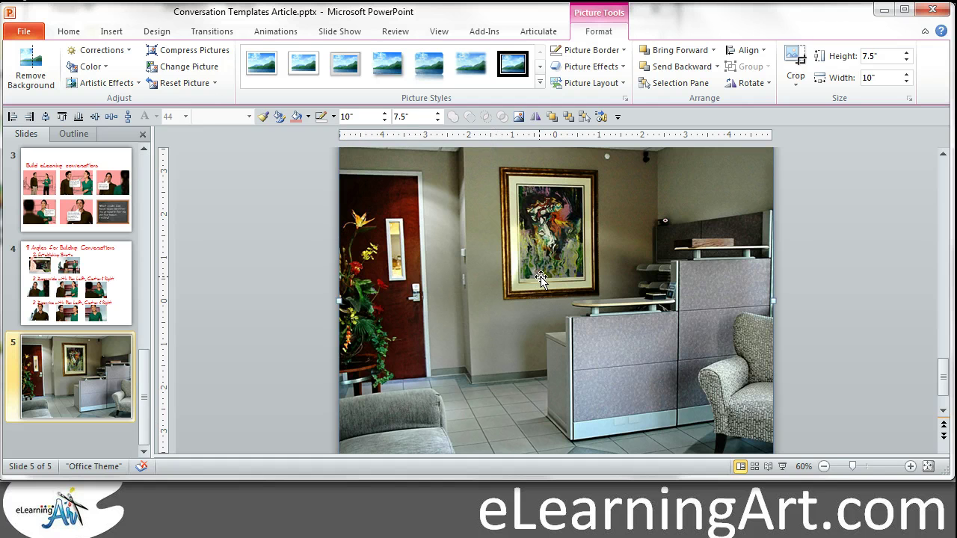
key(Delete)
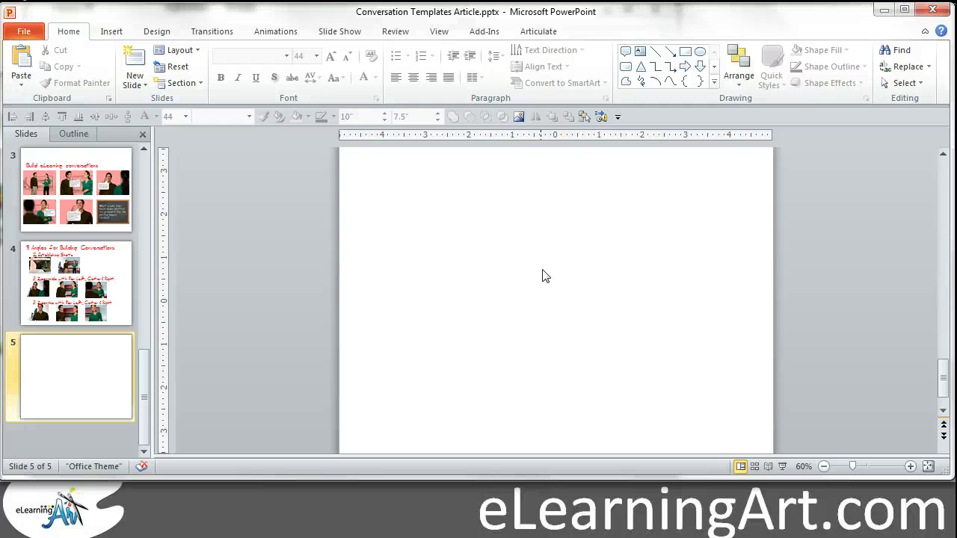
Insert the 5b_mid picture onto slide 5
click(110, 33)
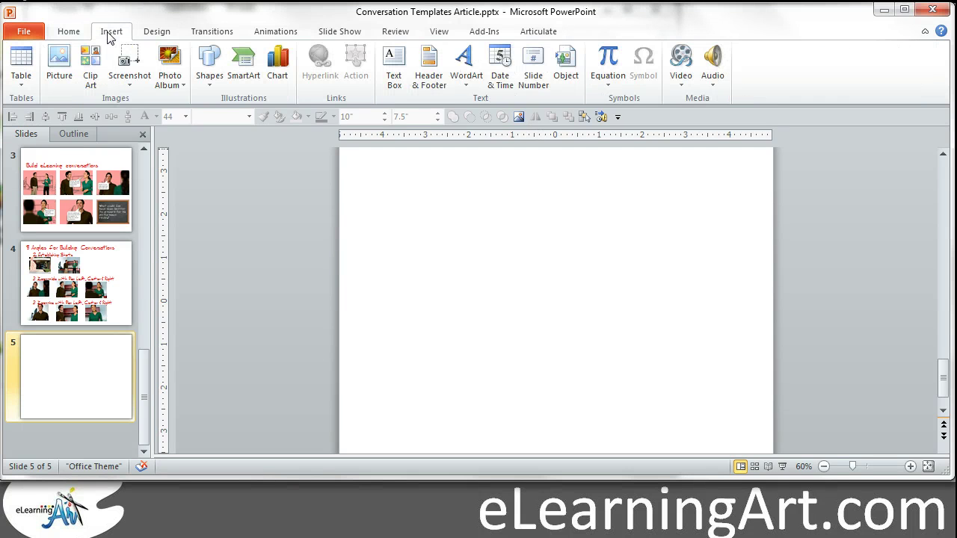
click(58, 63)
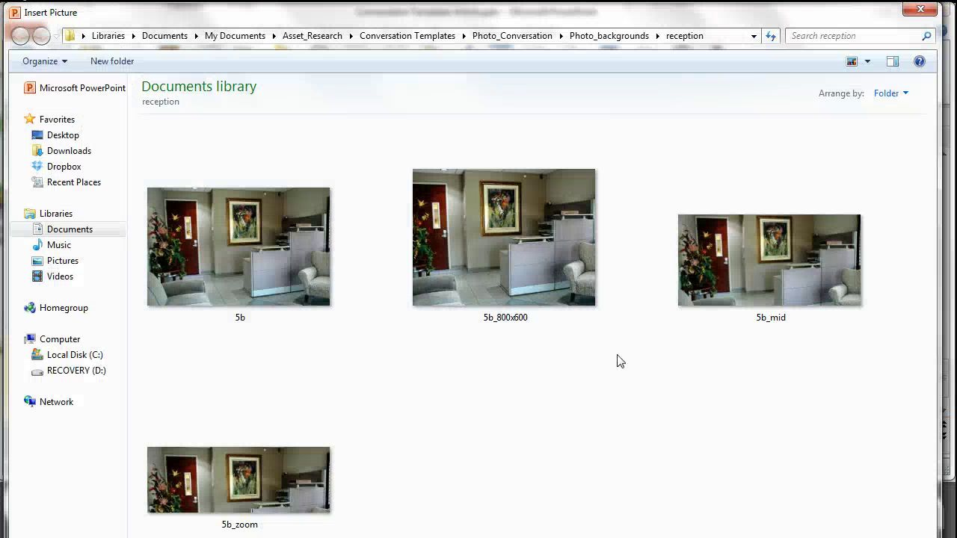
double_click(765, 247)
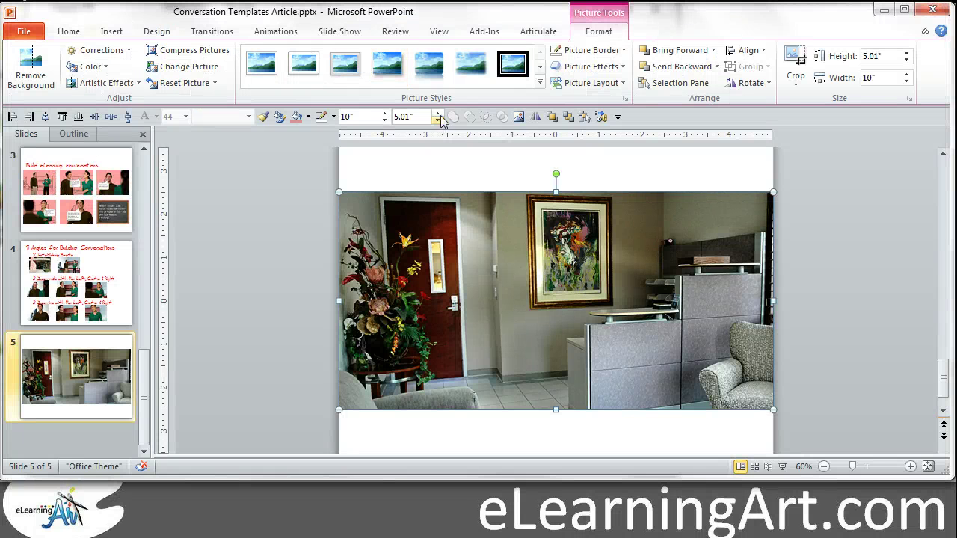
Raise the picture's height to 7.5" (14.98" wide) and move it up to the slide's top
click(438, 114)
click(438, 114)
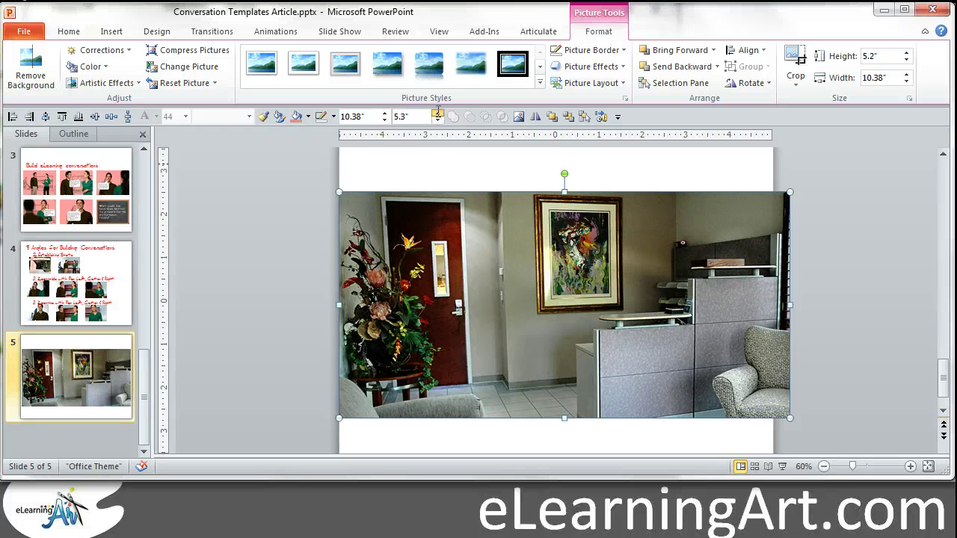
click(437, 114)
click(437, 115)
click(437, 114)
click(438, 115)
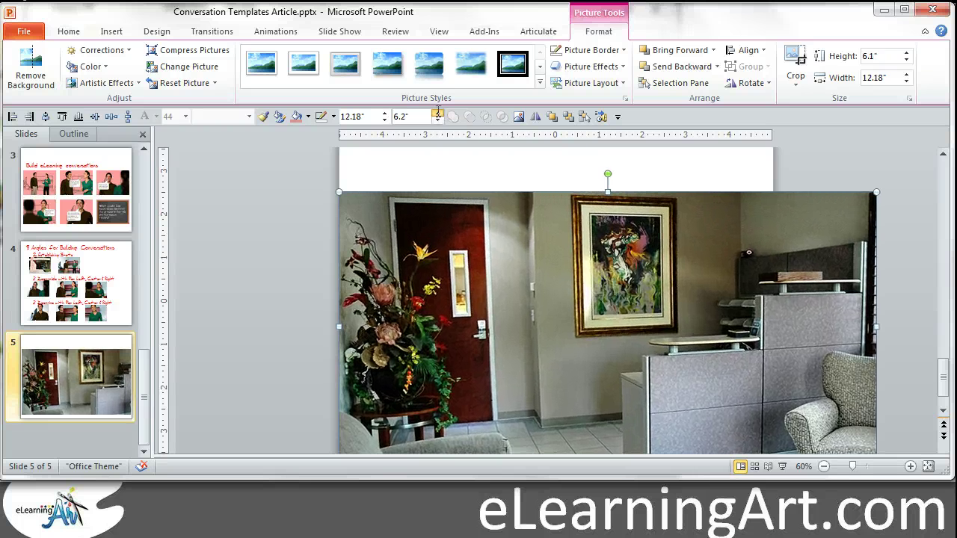
click(438, 115)
click(438, 115)
click(438, 114)
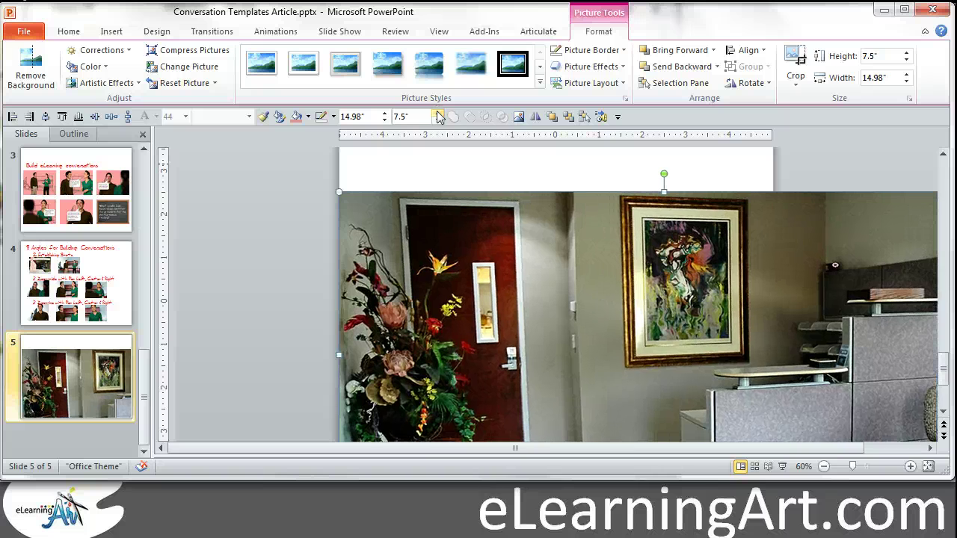
drag(421, 236, 421, 188)
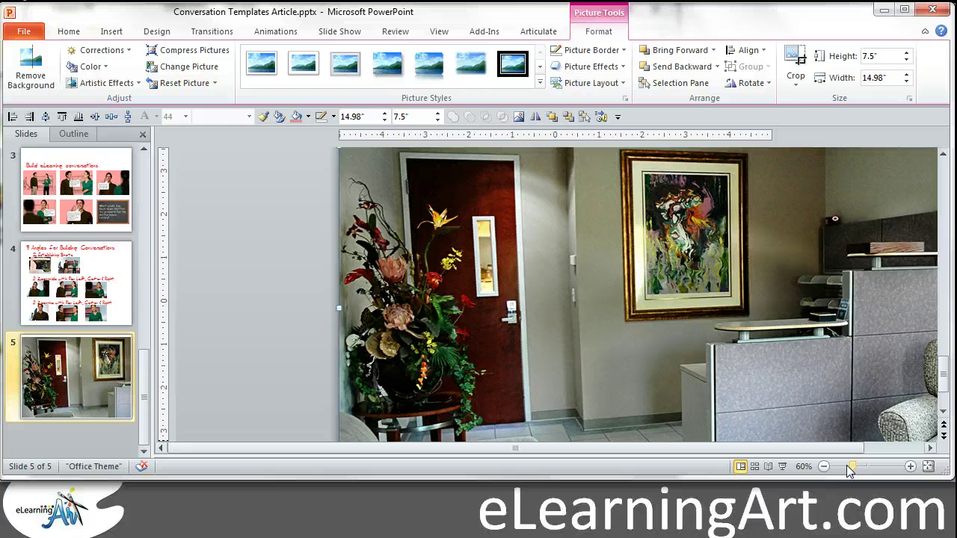
At 50% zoom, nudge the photo up and slide it left, comparing with slide 4
click(824, 466)
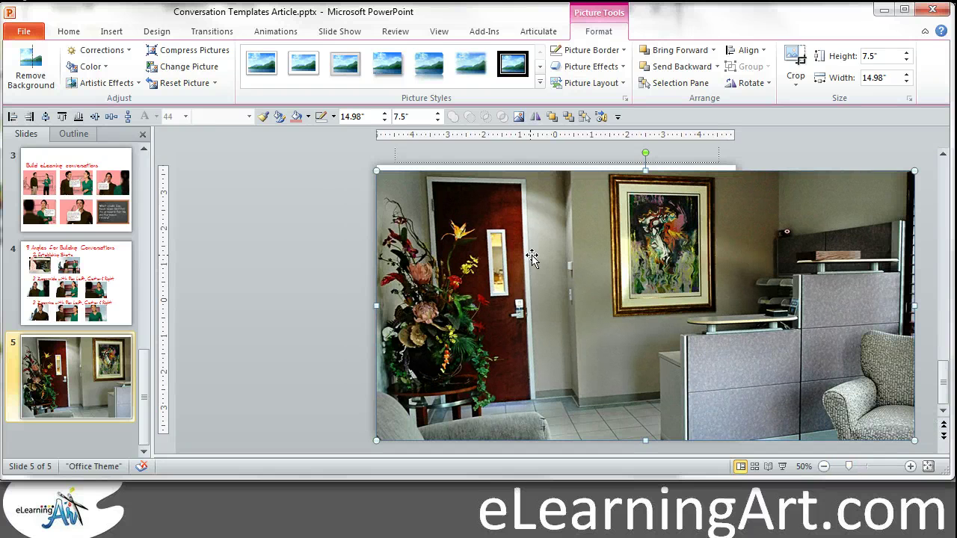
key(Up)
key(Up)
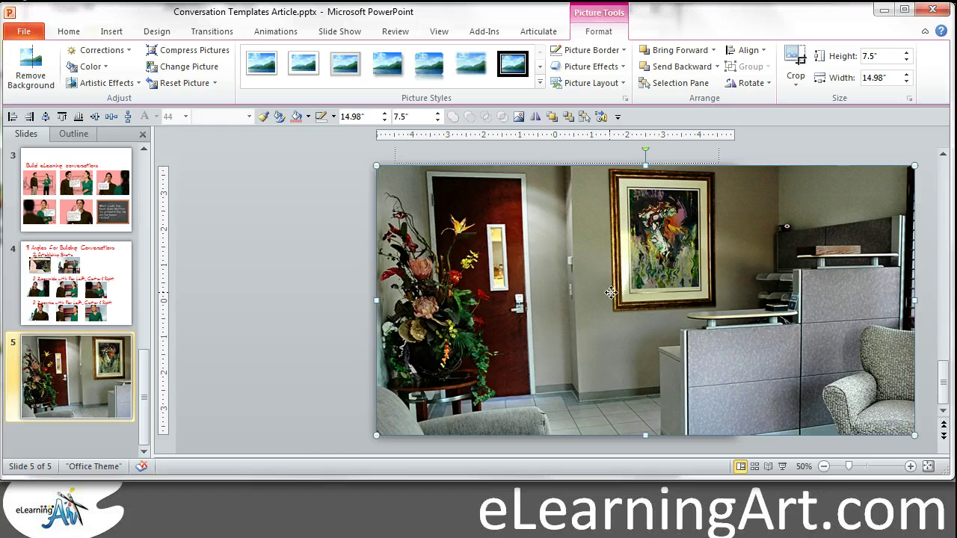
drag(610, 293, 524, 293)
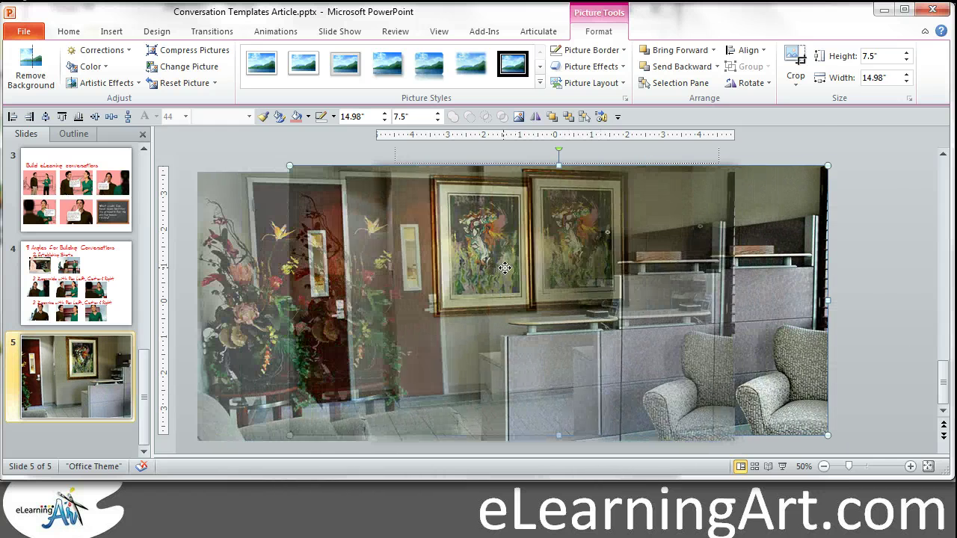
drag(505, 267, 495, 264)
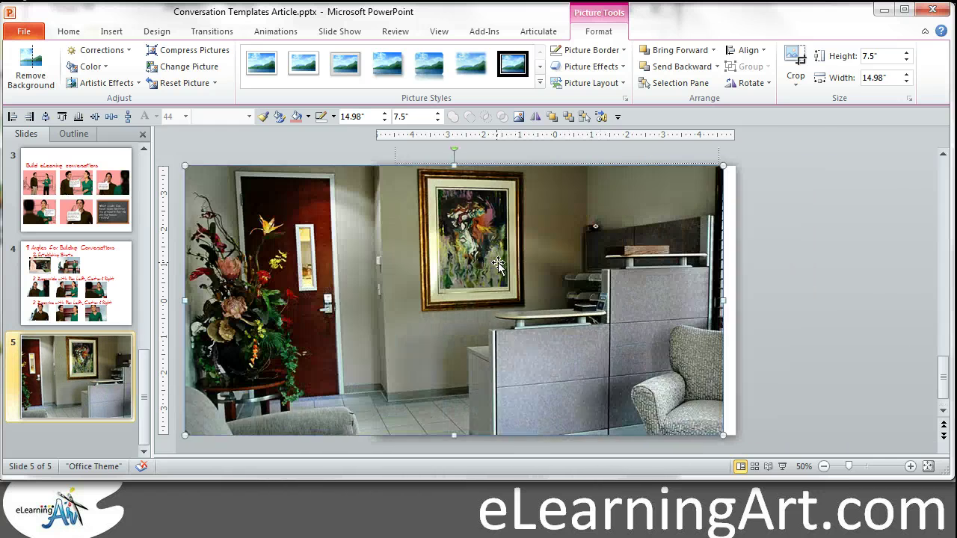
click(116, 291)
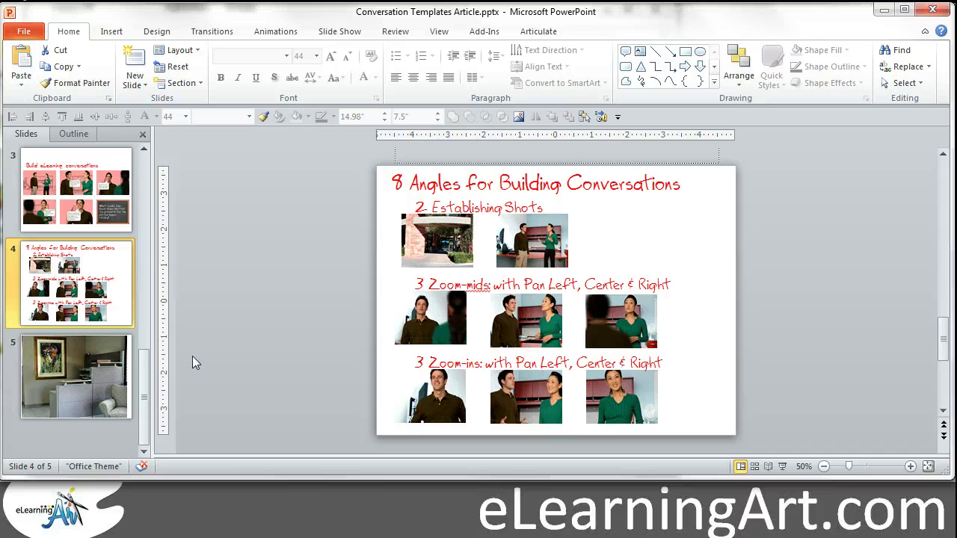
click(82, 370)
click(482, 305)
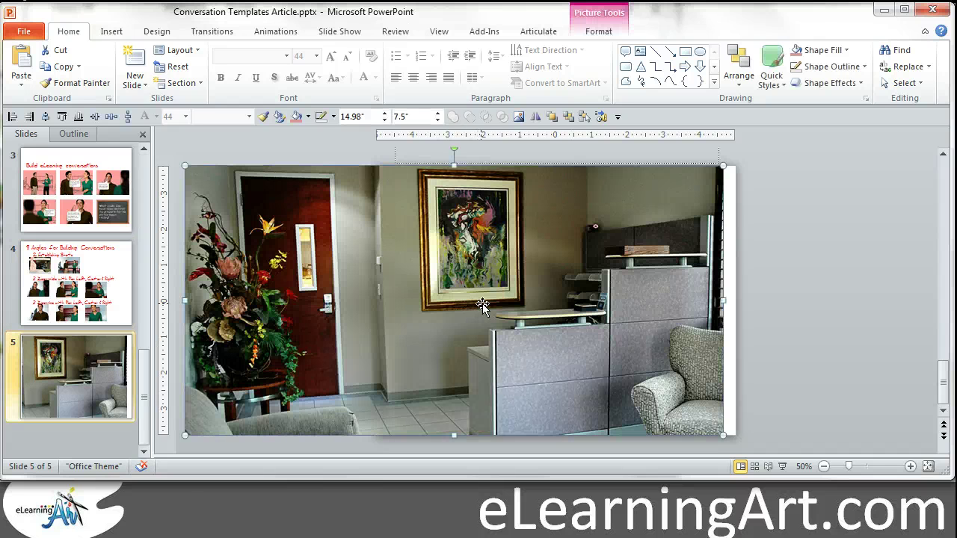
Replace the 5b_mid photo on slide 5 with the 5b_zoom picture
key(Delete)
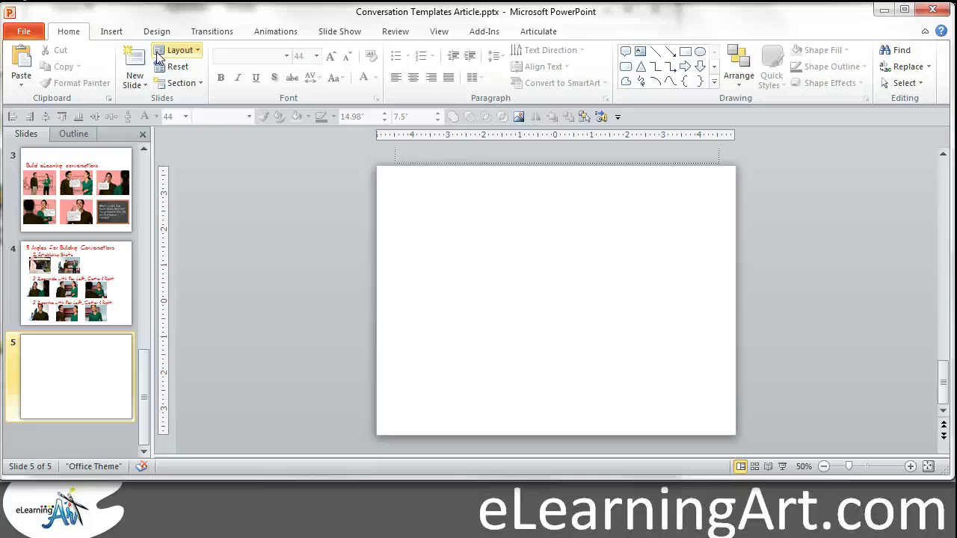
click(111, 31)
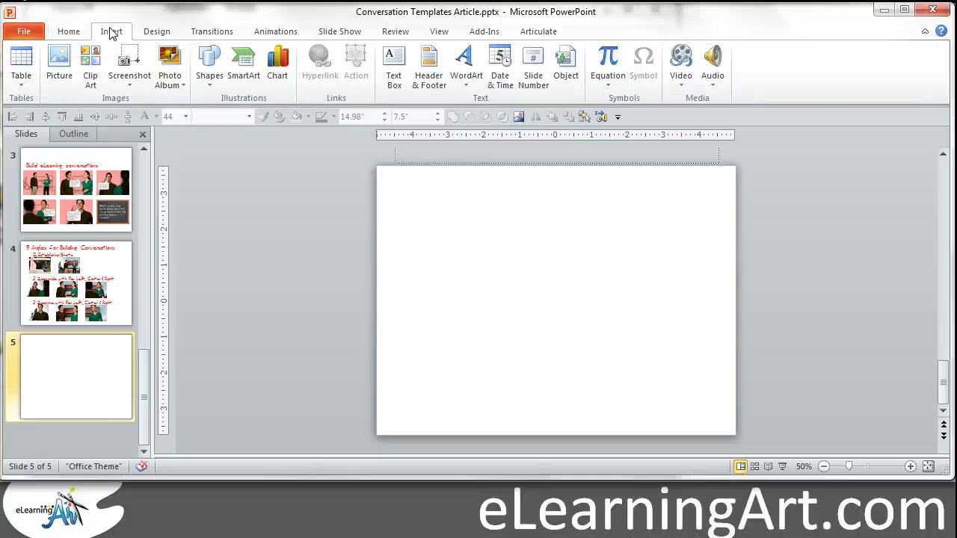
click(60, 63)
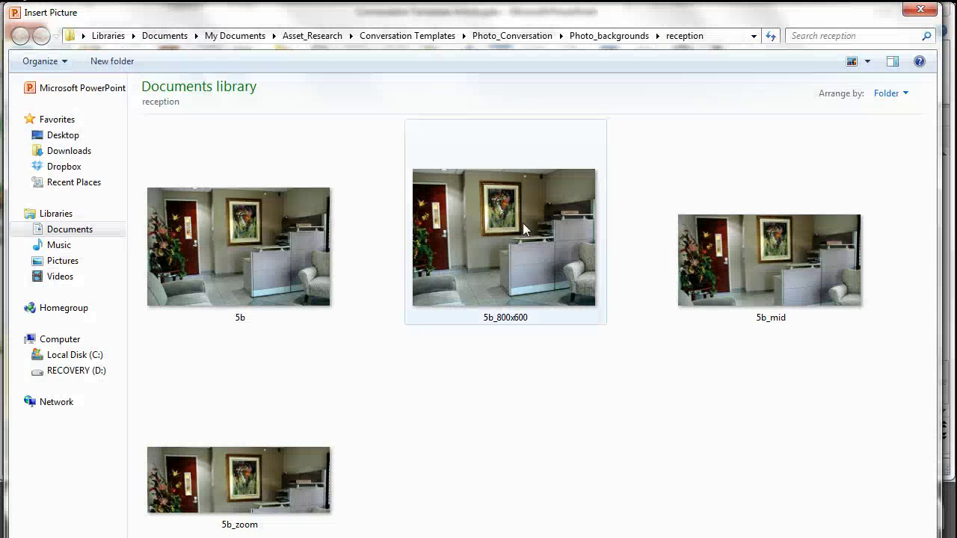
double_click(277, 474)
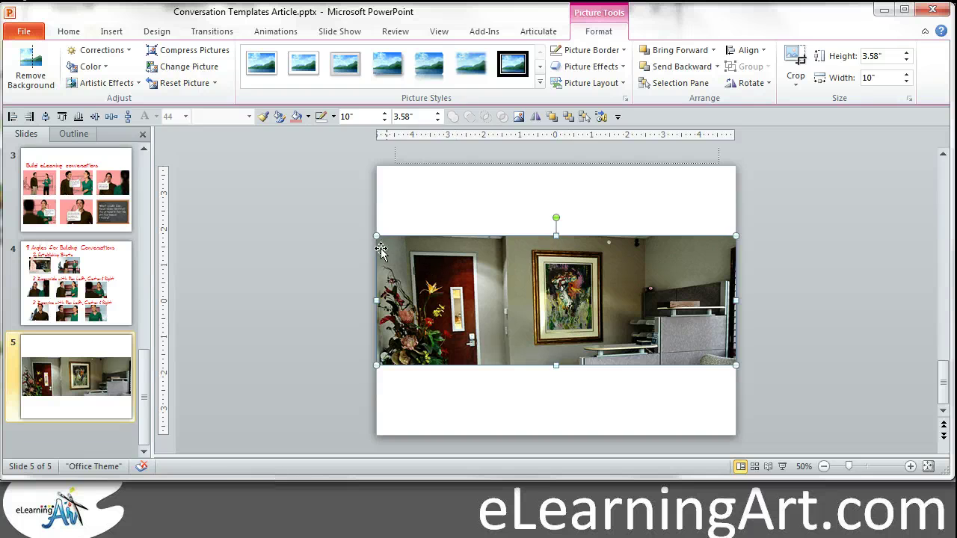
Enlarge the picture to 7.5" high (20.93" wide) and pan it to centre the painting
drag(309, 173, 301, 162)
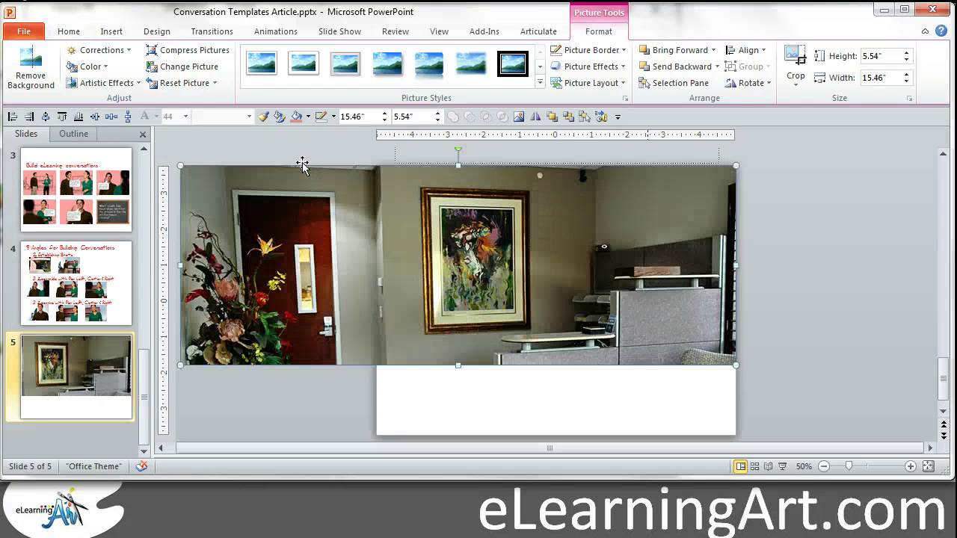
drag(731, 366, 777, 436)
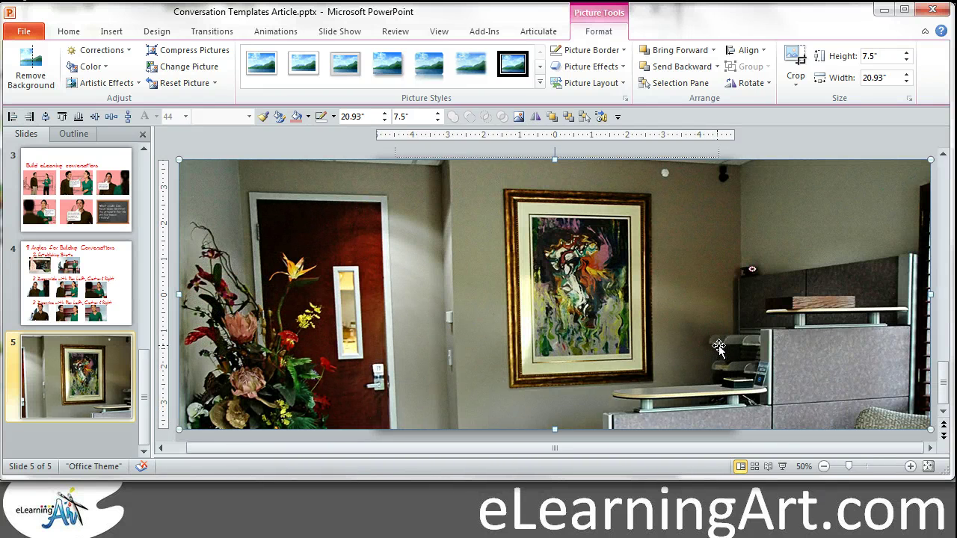
drag(717, 357, 698, 357)
drag(411, 278, 548, 278)
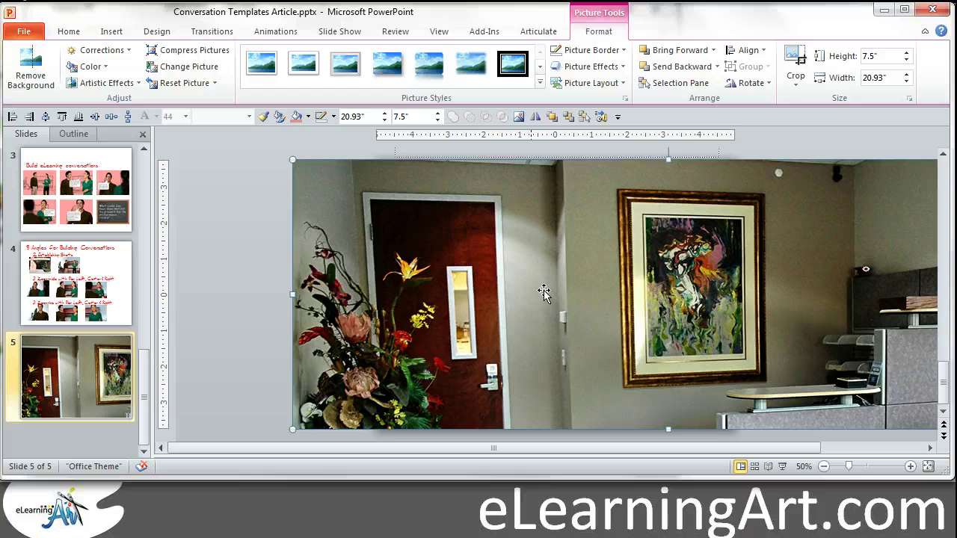
drag(544, 291, 391, 290)
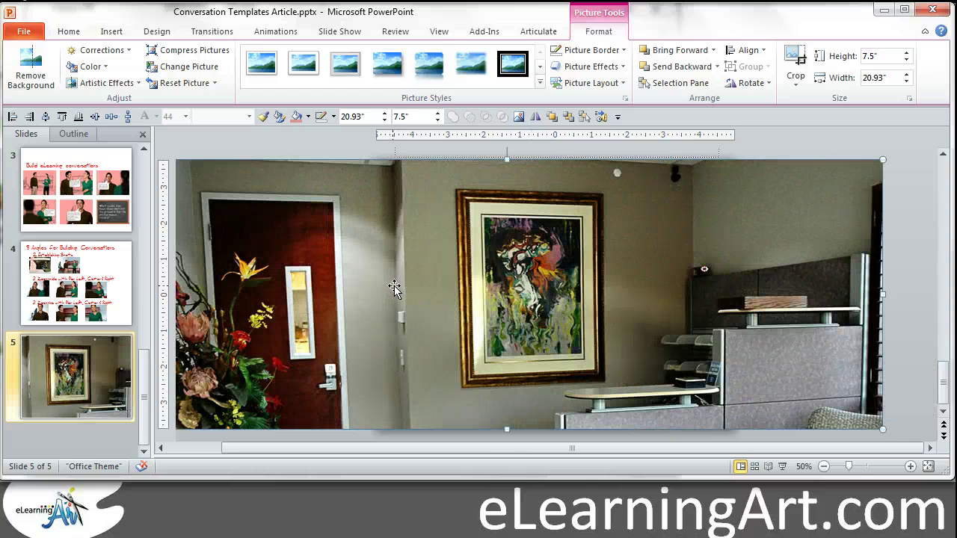